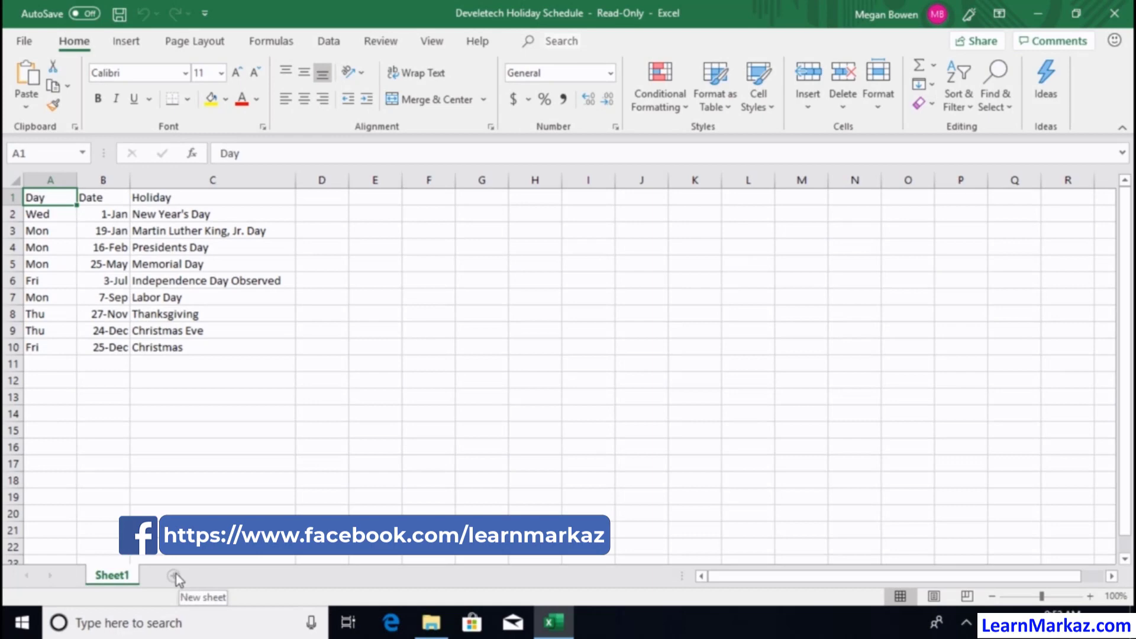
Add a new worksheet to the workbook and go back to cell C3 in the holiday list on Sheet1
{"action": "left_click", "coordinate": [176, 578]}
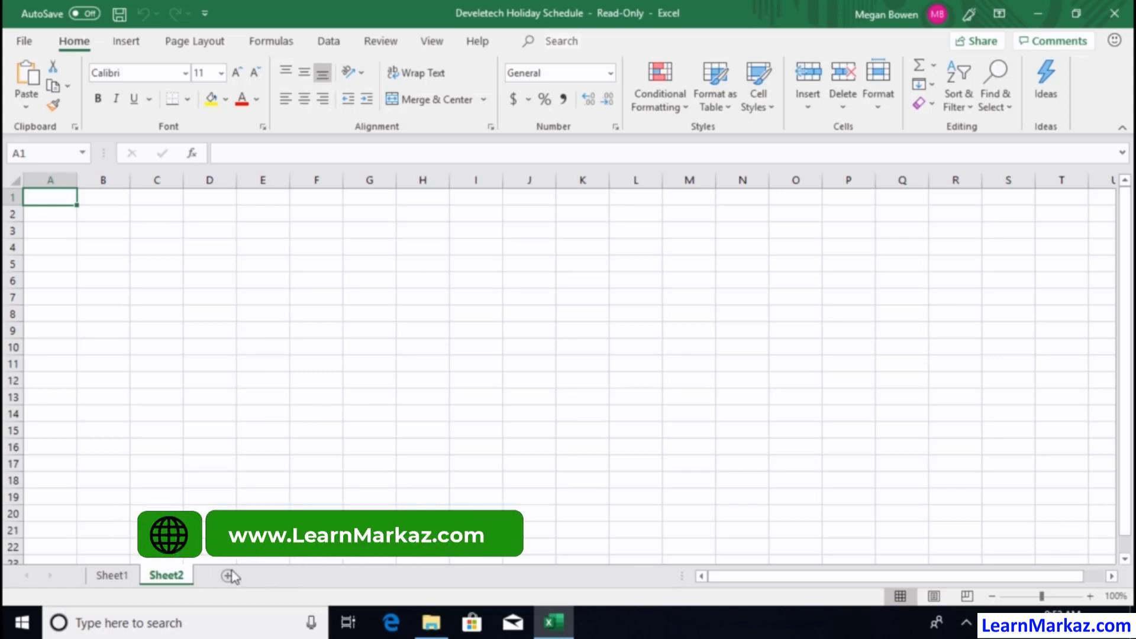
{"action": "left_click", "coordinate": [127, 576]}
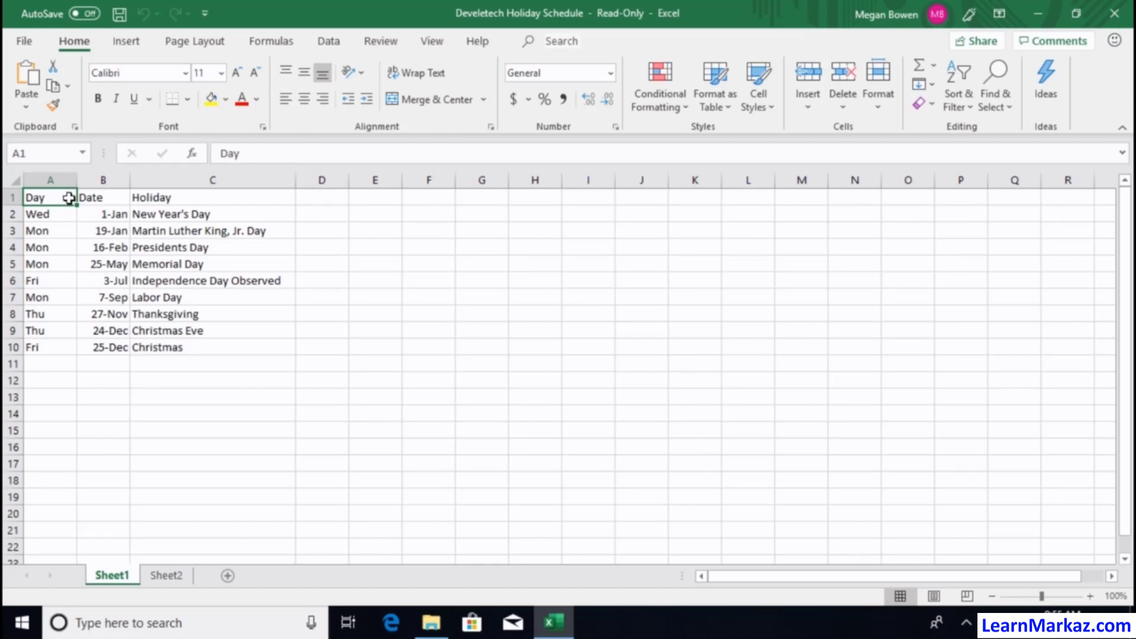
{"action": "left_click", "coordinate": [177, 232]}
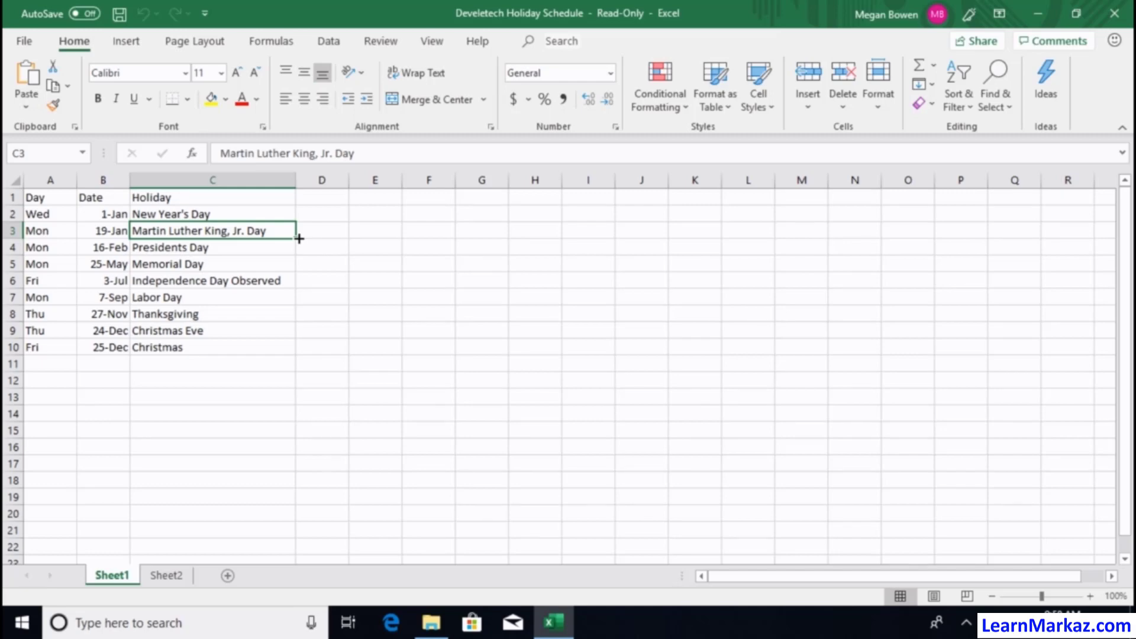
View the workbook's Info page in the Backstage view and return to the worksheet
{"action": "left_click", "coordinate": [37, 47]}
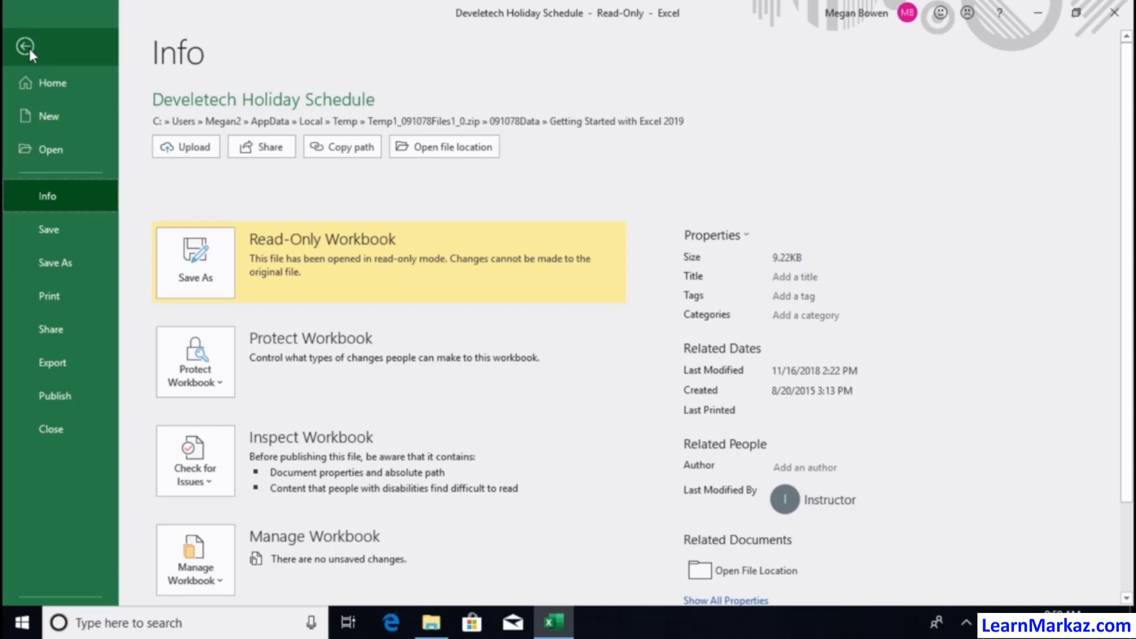
{"action": "left_click", "coordinate": [24, 47]}
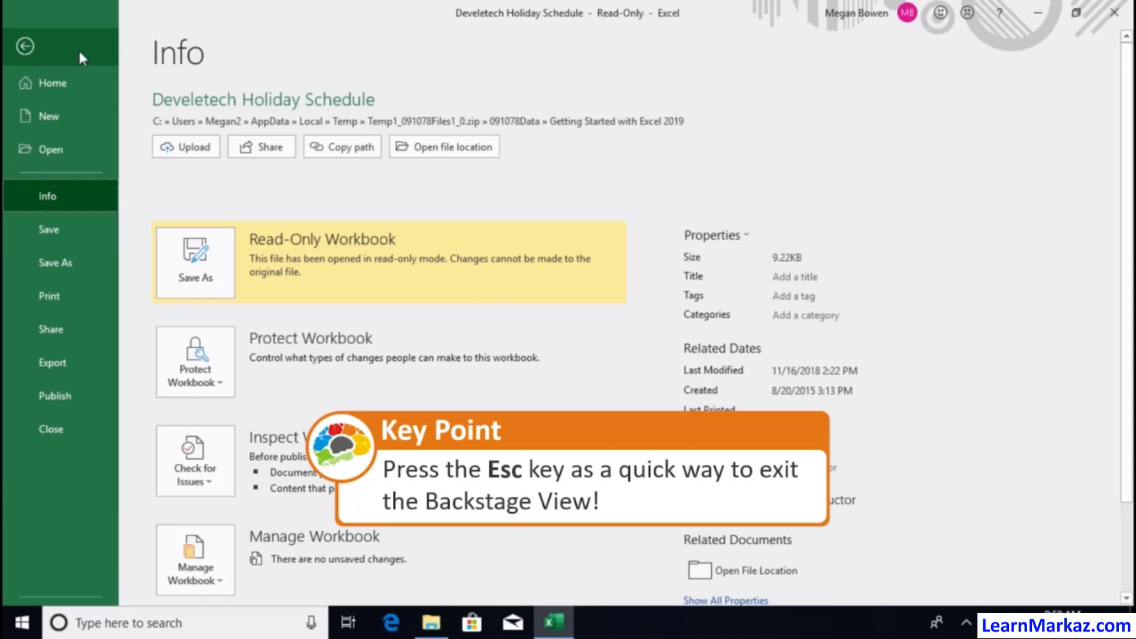
{"action": "left_click", "coordinate": [30, 45]}
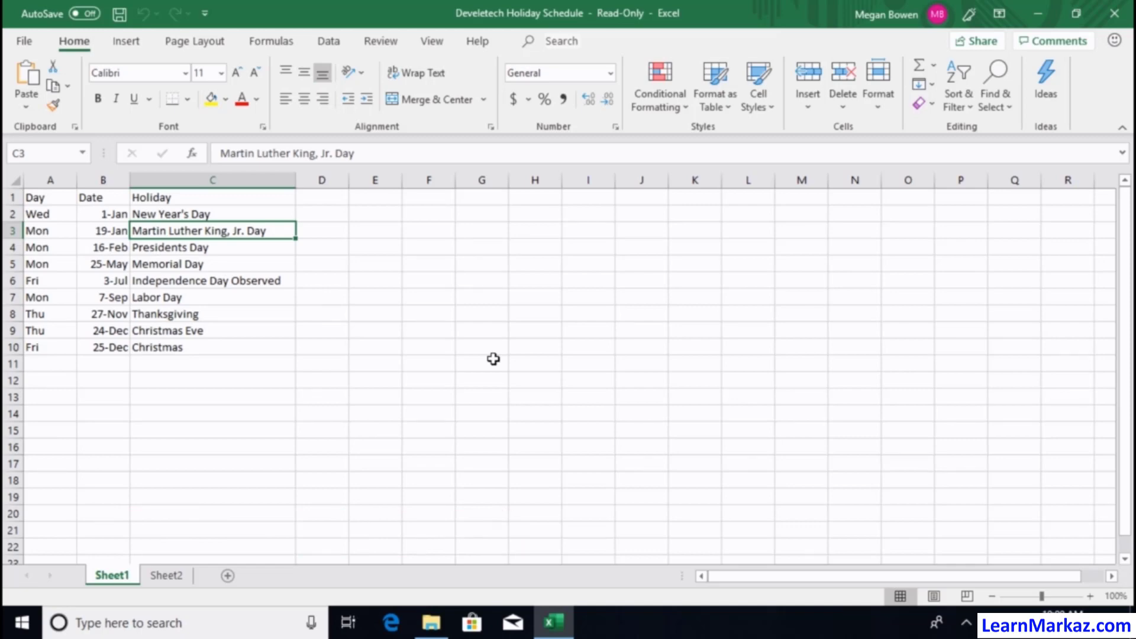
Select the empty cell H8 and move the active cell two rows down and two columns right to J10
{"action": "left_click", "coordinate": [525, 319]}
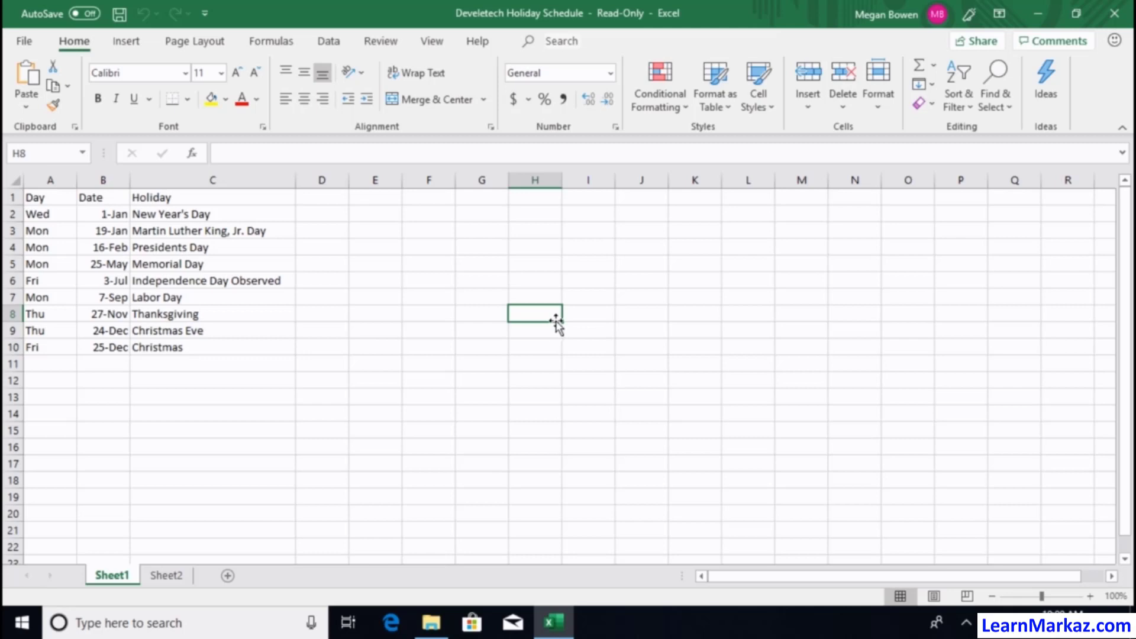
{"action": "key", "text": "Down"}
{"action": "key", "text": "Down"}
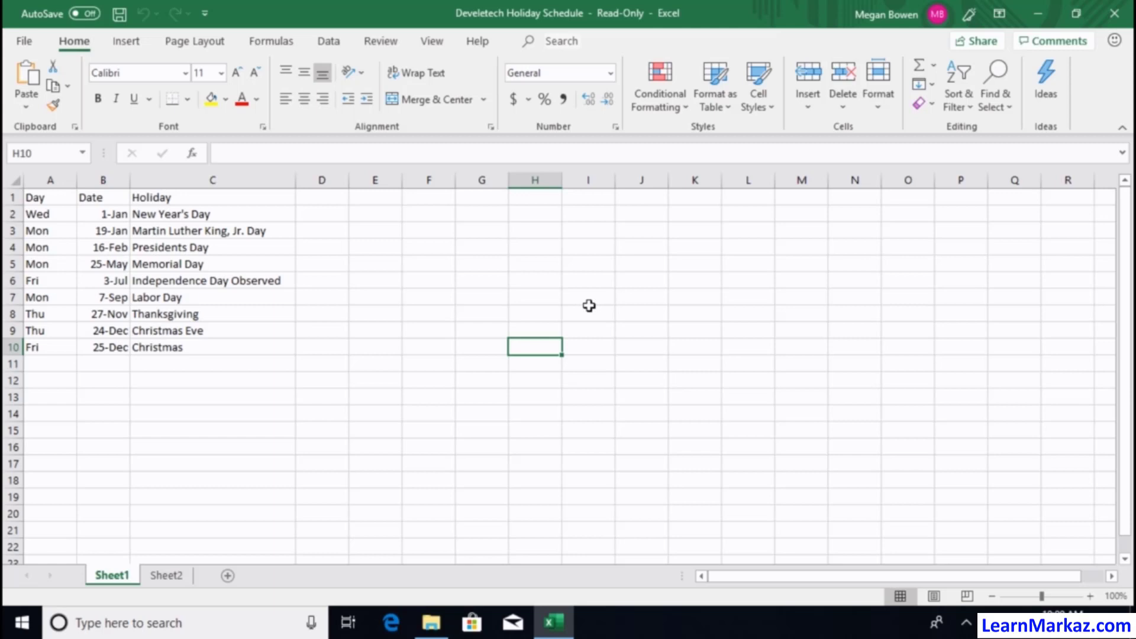
{"action": "key", "text": "Right"}
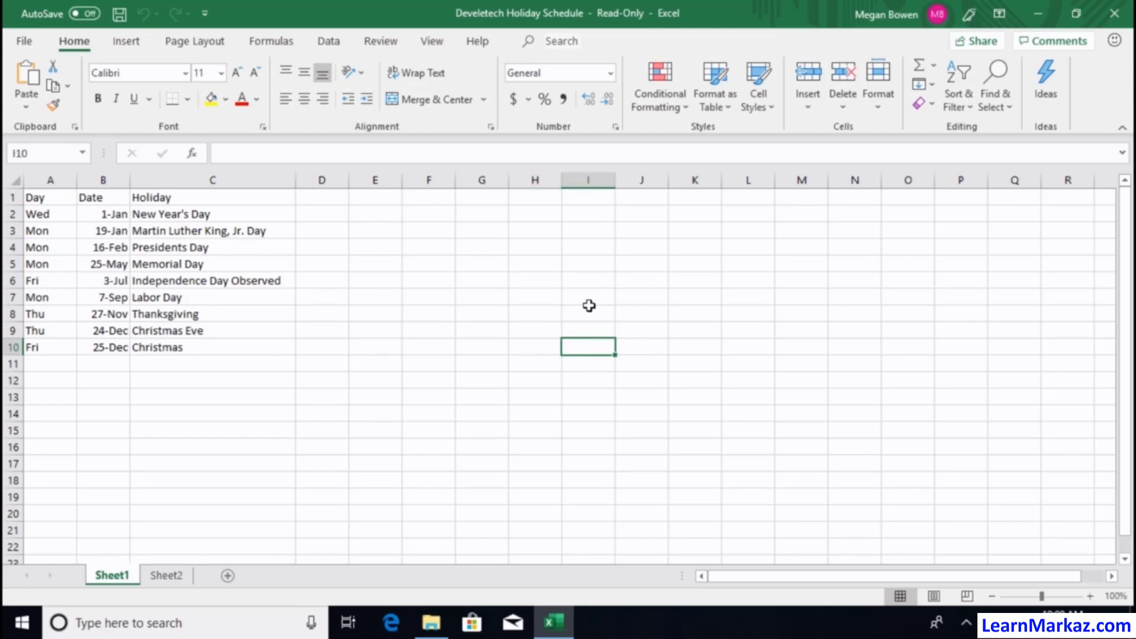
{"action": "key", "text": "Right"}
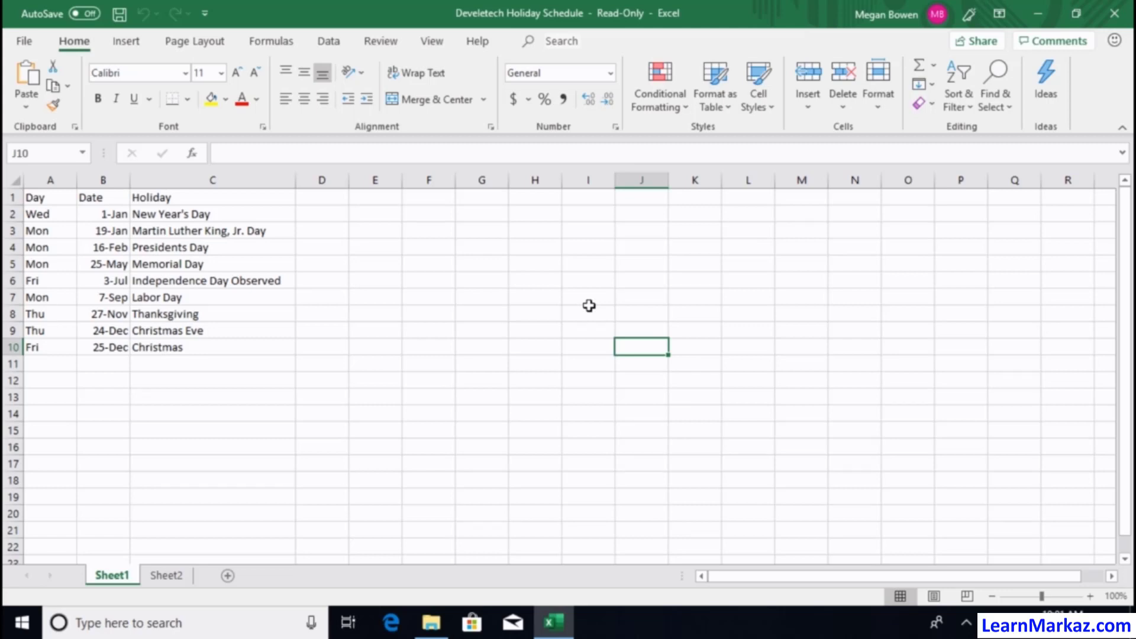
Move the active cell up column J from row 10 to cell J3
{"action": "key", "text": "Up"}
{"action": "key", "text": "Up"}
{"action": "key", "text": "Up"}
{"action": "key", "text": "Up"}
{"action": "key", "text": "Up"}
{"action": "key", "text": "Up"}
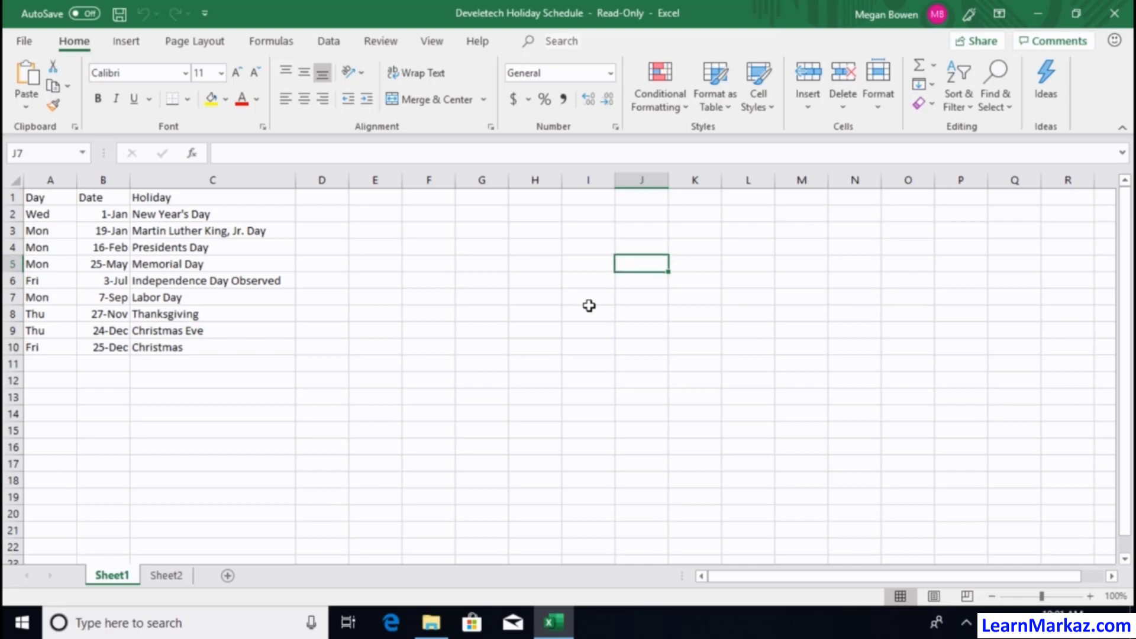
{"action": "key", "text": "Up"}
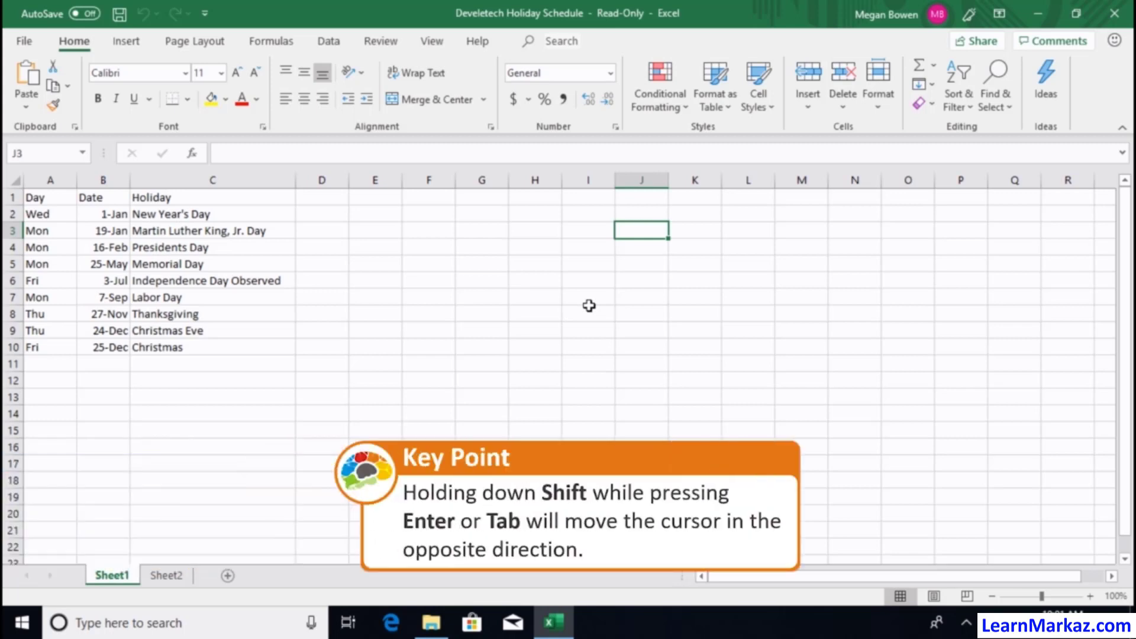
Move the active cell left along row 3 to F3 and back right to H3
{"action": "key", "text": "shift+Tab"}
{"action": "key", "text": "shift+Tab"}
{"action": "key", "text": "shift+Tab"}
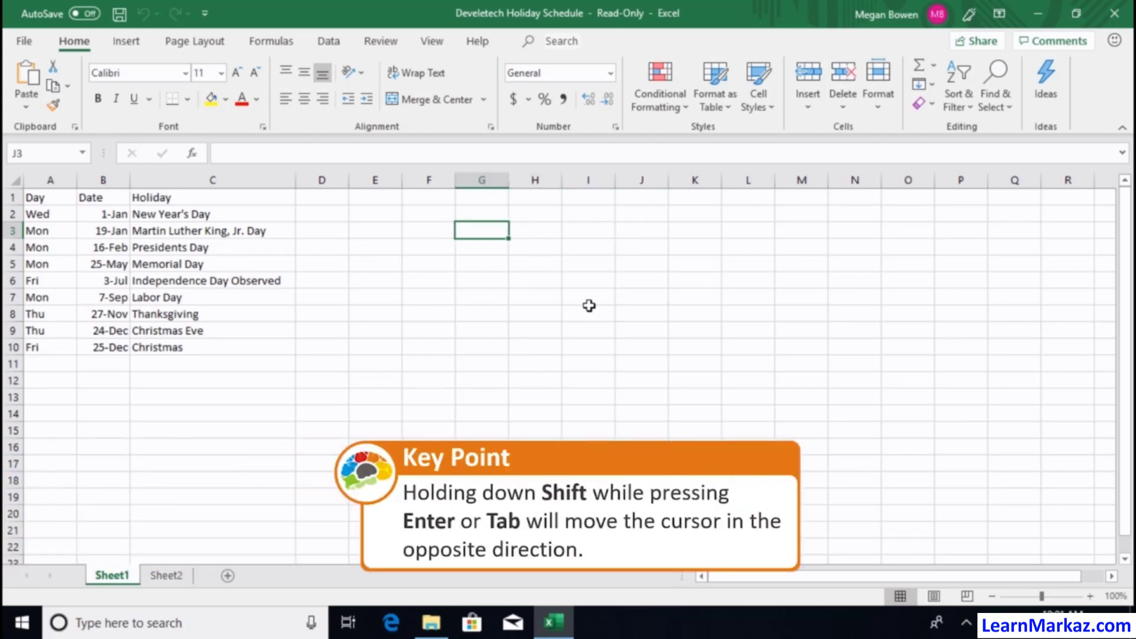
{"action": "key", "text": "shift+Tab"}
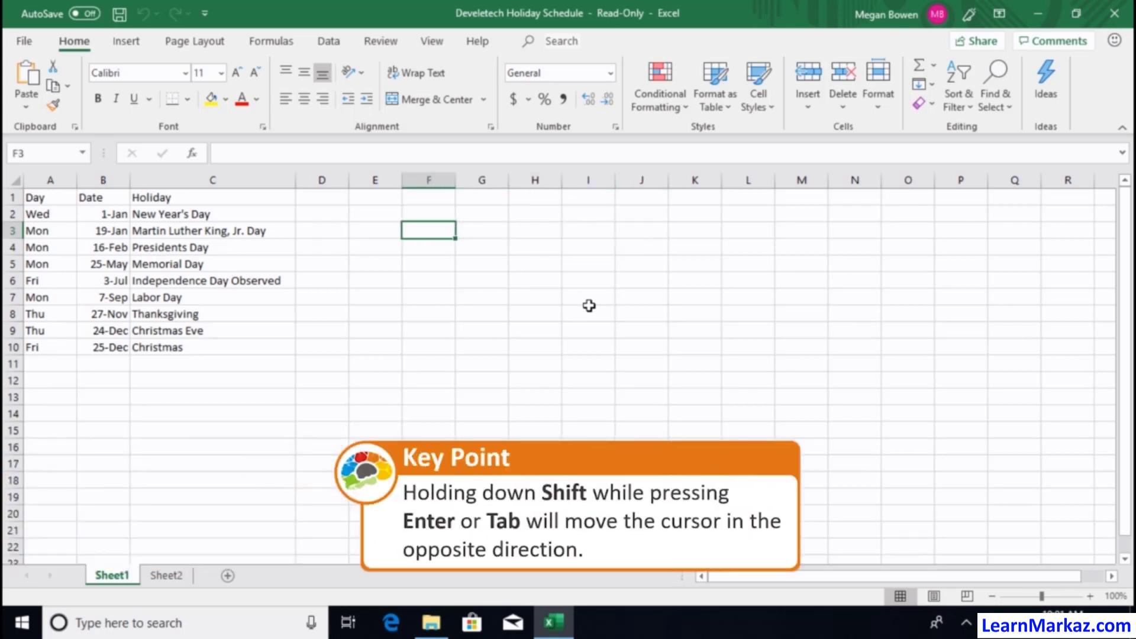
{"action": "key", "text": "Tab"}
{"action": "key", "text": "Tab"}
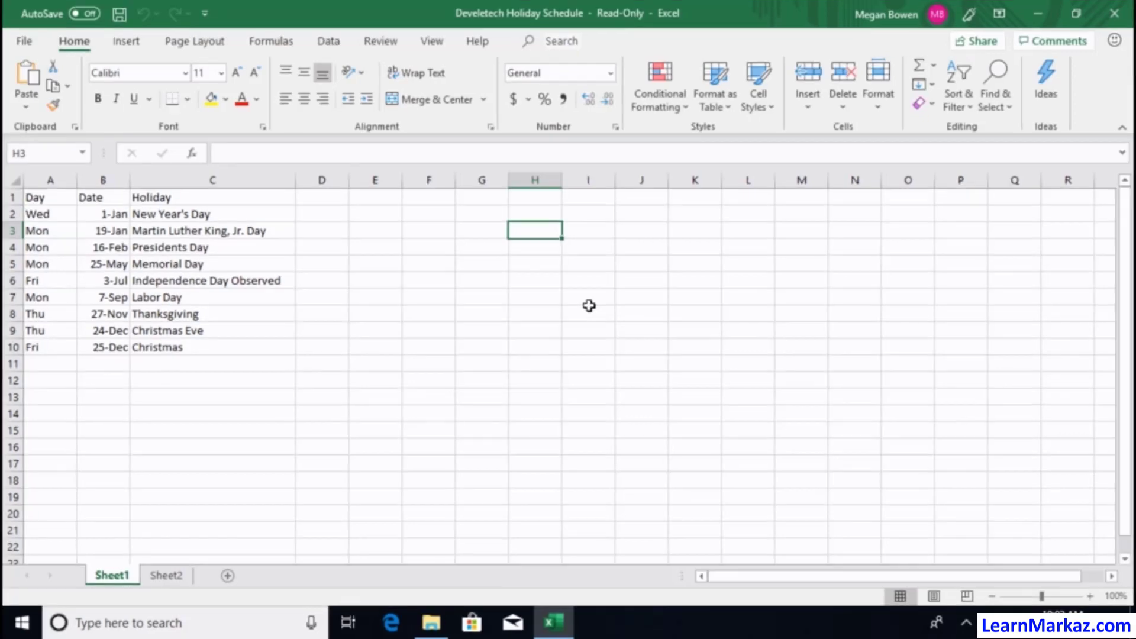
Move the active cell down and up in column H, and left to F3 and back to H3
{"action": "key", "text": "Down"}
{"action": "key", "text": "Down"}
{"action": "key", "text": "Up"}
{"action": "key", "text": "Up"}
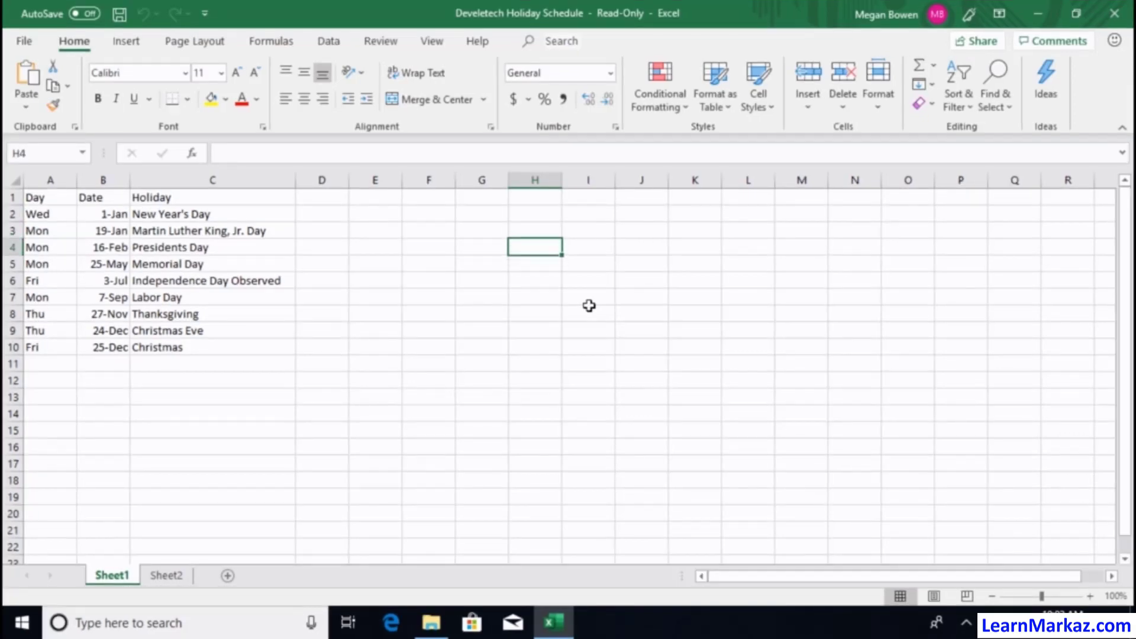
{"action": "key", "text": "shift+Tab"}
{"action": "key", "text": "shift+Tab"}
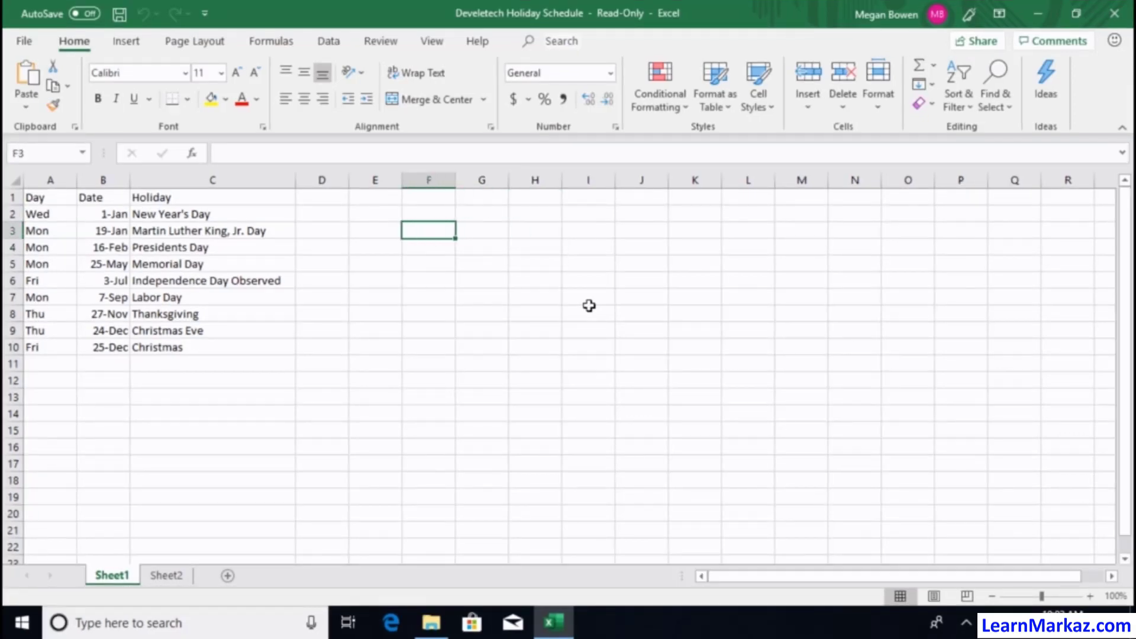
{"action": "key", "text": "Tab"}
{"action": "key", "text": "Tab"}
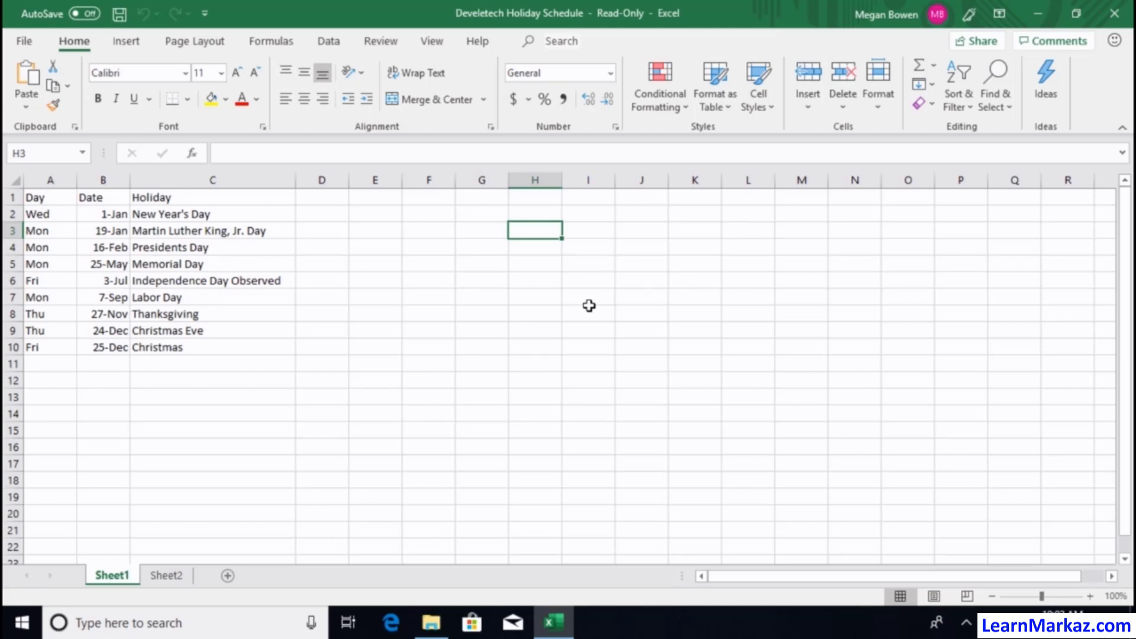
Move the active cell two screens down to H47 and two screens back up to H3
{"action": "key", "text": "Page_Down"}
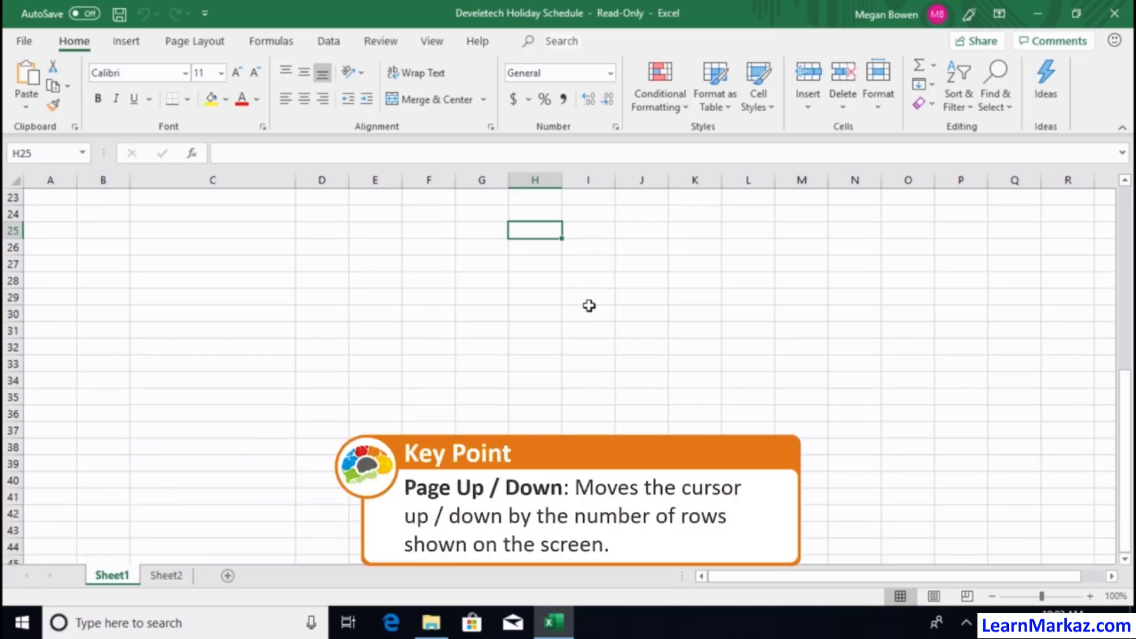
{"action": "key", "text": "Page_Down"}
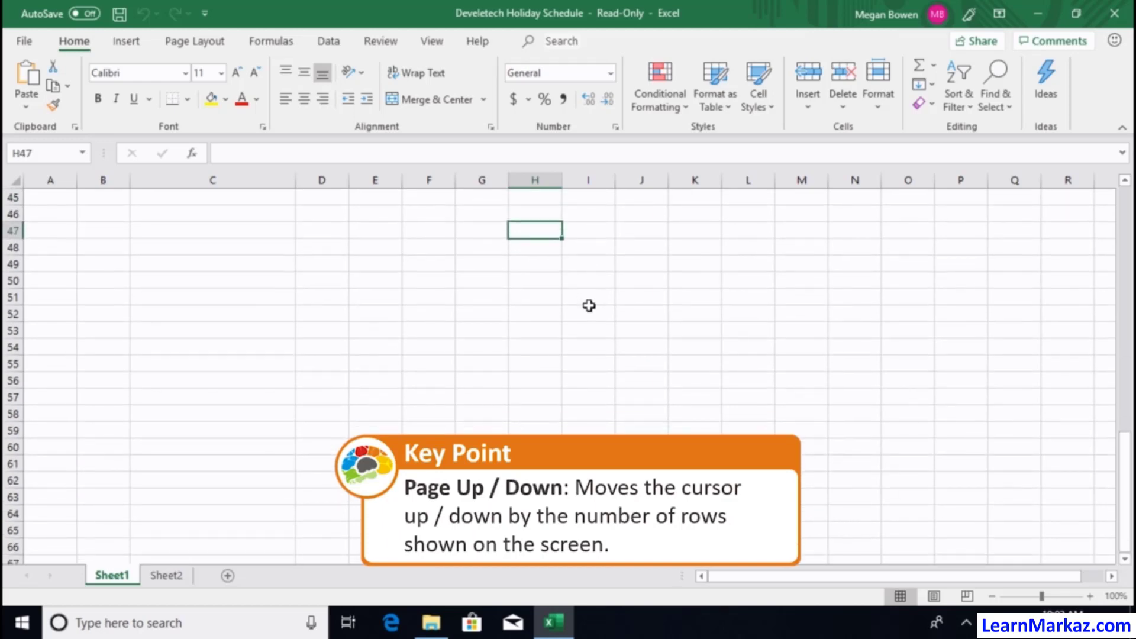
{"action": "key", "text": "Page_Up"}
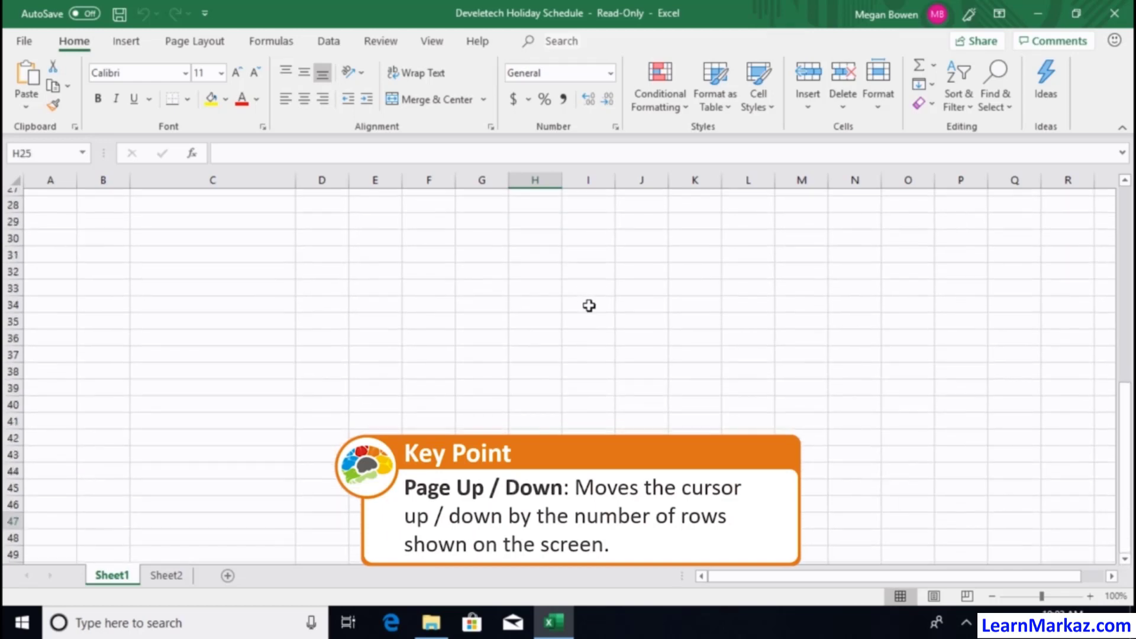
{"action": "key", "text": "Page_Up"}
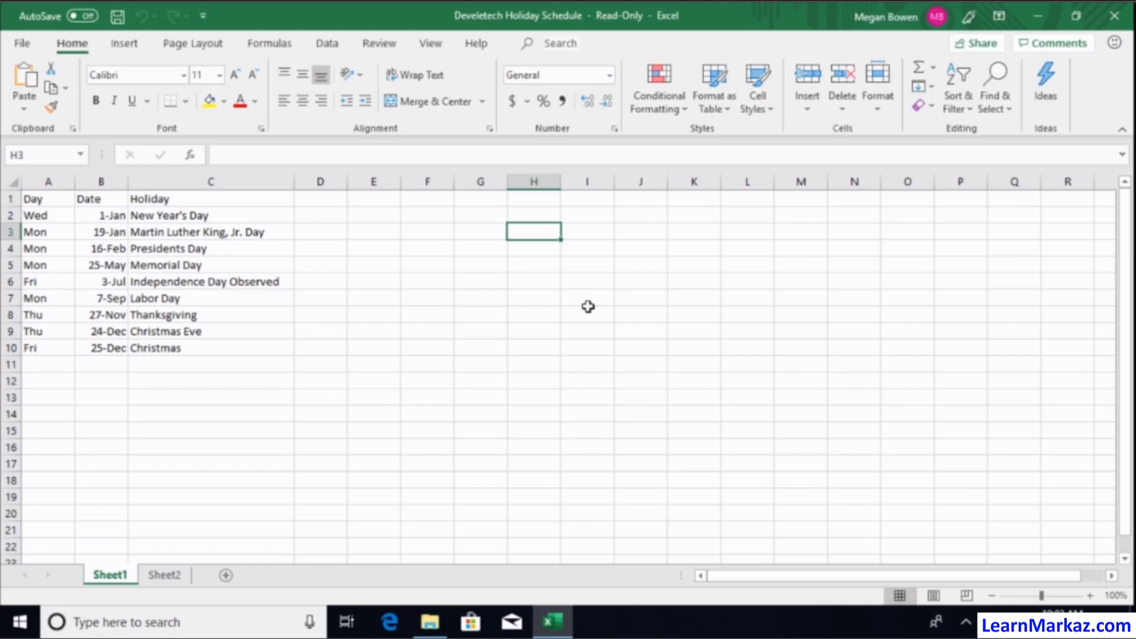
Go to cell A1, and move the active cell two screens right to AM1 and back
{"action": "key", "text": "ctrl+Home"}
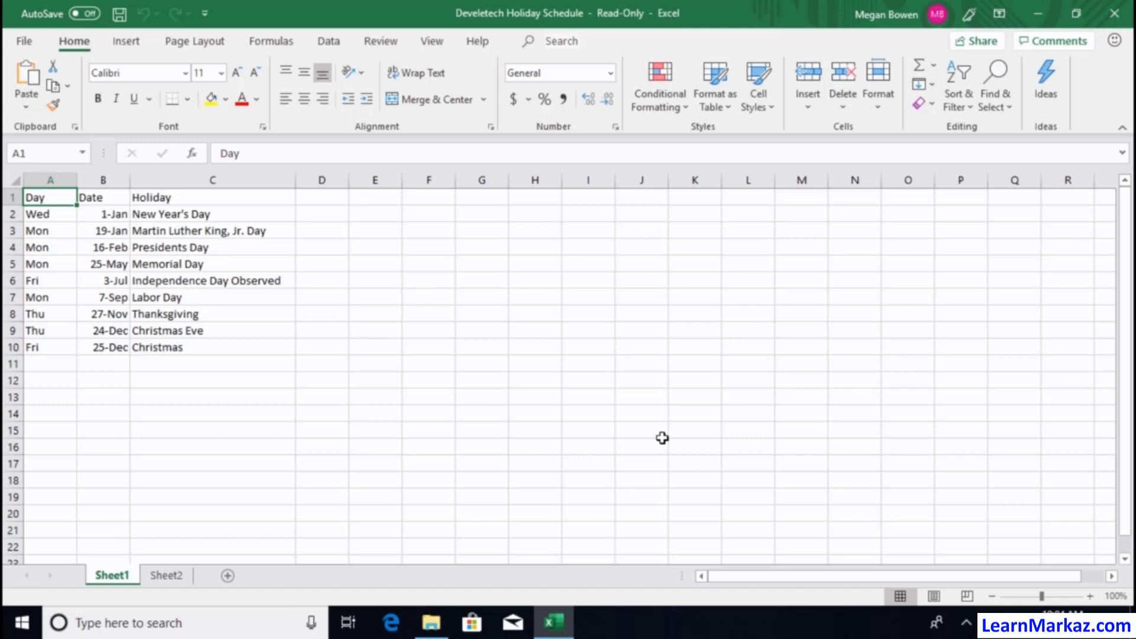
{"action": "key", "text": "alt+Page_Down"}
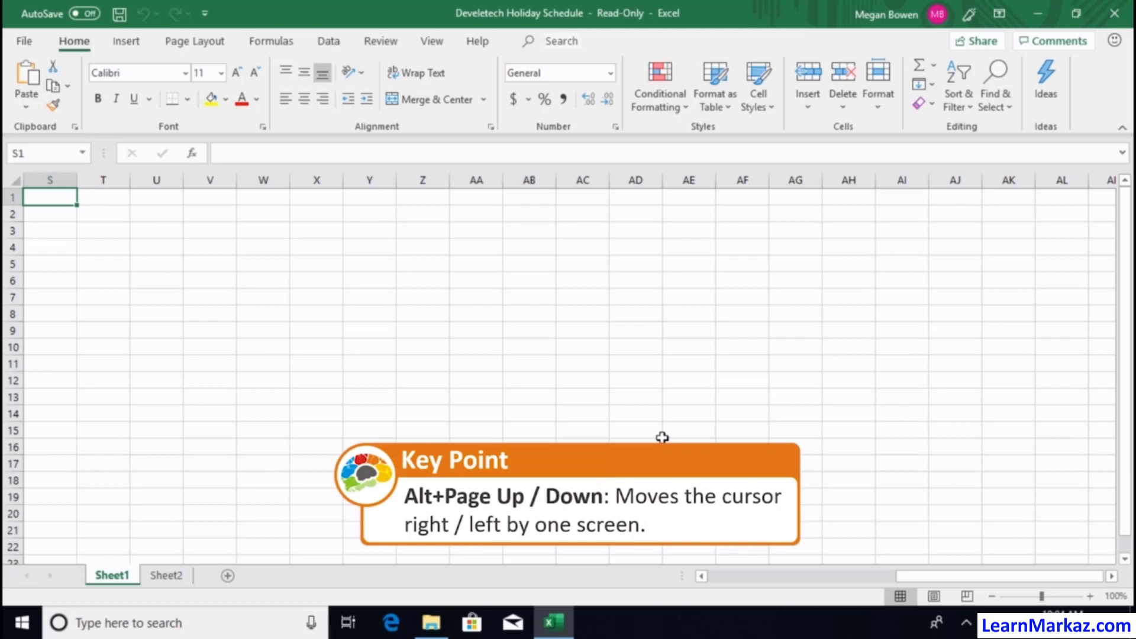
{"action": "key", "text": "alt+Next"}
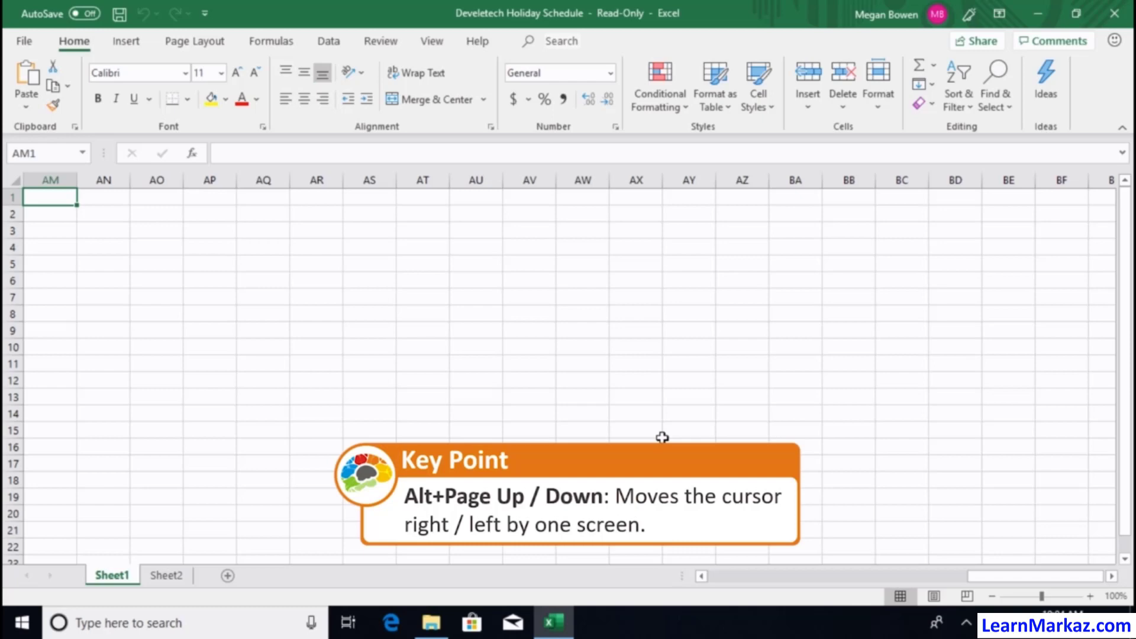
{"action": "key", "text": "alt+Page_Up"}
{"action": "key", "text": "alt+Page_Up"}
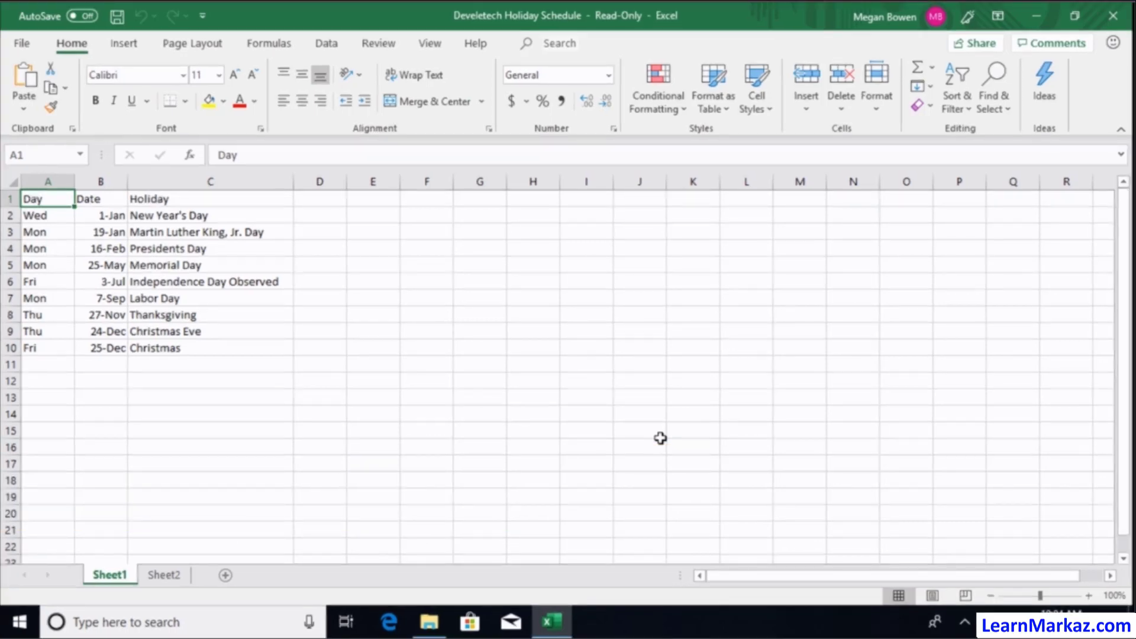
Select cell A10, move one screen right to S10 and return to the start of row 10
{"action": "left_click", "coordinate": [49, 349]}
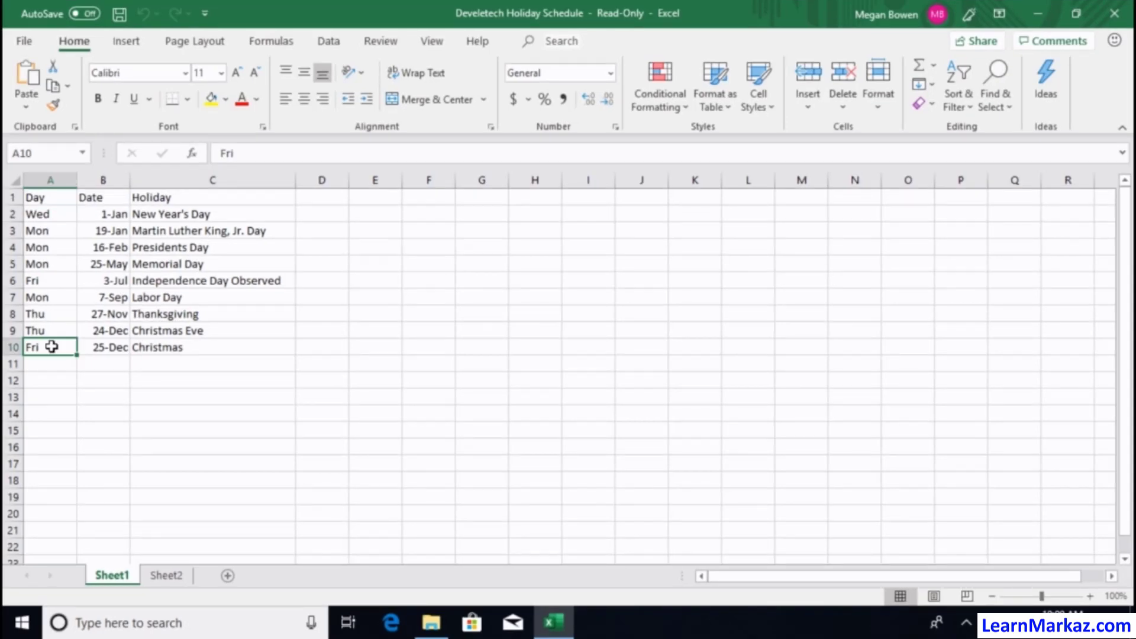
{"action": "key", "text": "alt+Page_Down"}
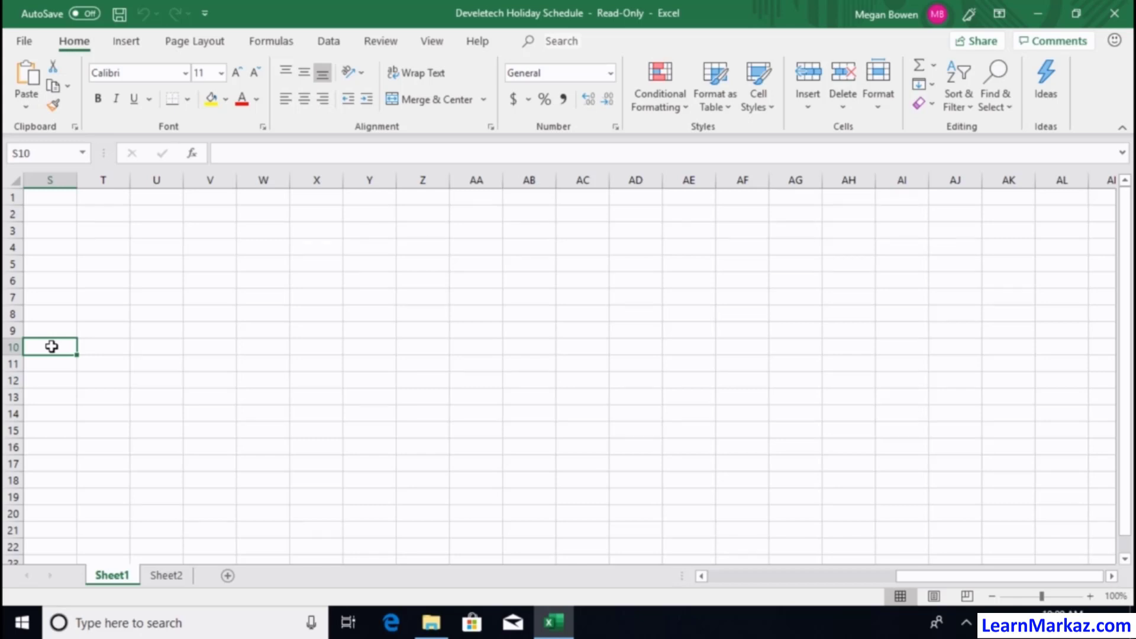
{"action": "key", "text": "Home"}
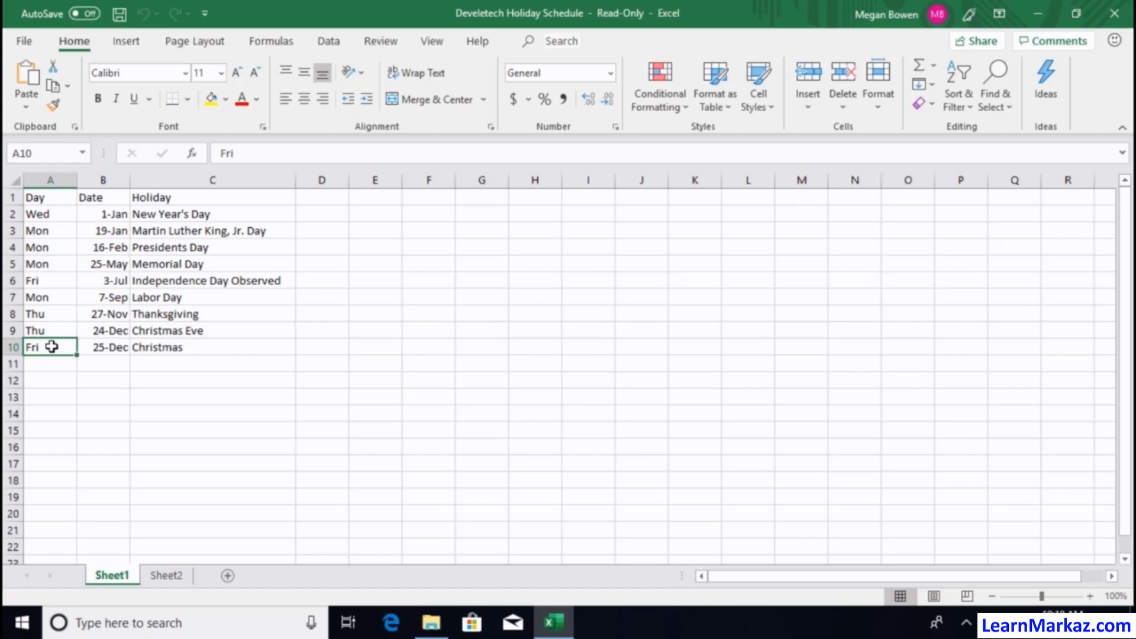
Move the active cell column by column along row 10 to S10 and return to cell A1
{"action": "key", "text": "Right"}
{"action": "key", "text": "Right"}
{"action": "key", "text": "Right"}
{"action": "key", "text": "Right"}
{"action": "key", "text": "Right"}
{"action": "key", "text": "Right"}
{"action": "key", "text": "Right"}
{"action": "key", "text": "Right"}
{"action": "key", "text": "Right"}
{"action": "key", "text": "Right"}
{"action": "key", "text": "Right"}
{"action": "key", "text": "Right"}
{"action": "key", "text": "Right"}
{"action": "key", "text": "Right"}
{"action": "key", "text": "Right"}
{"action": "key", "text": "Right"}
{"action": "key", "text": "Right"}
{"action": "key", "text": "Right"}
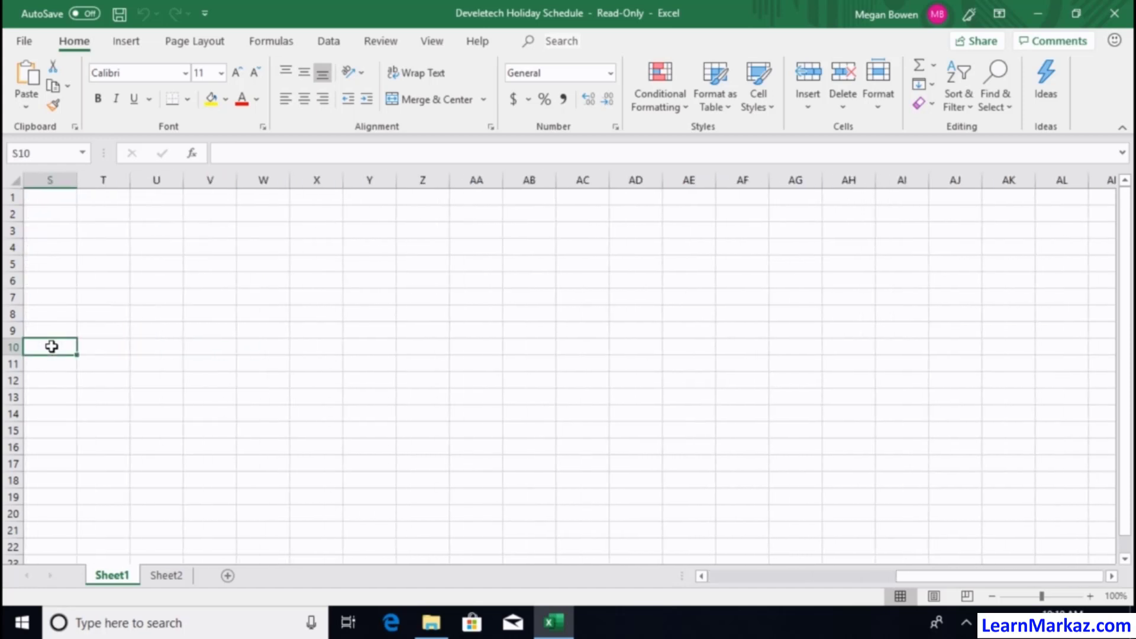
{"action": "key", "text": "ctrl+Home"}
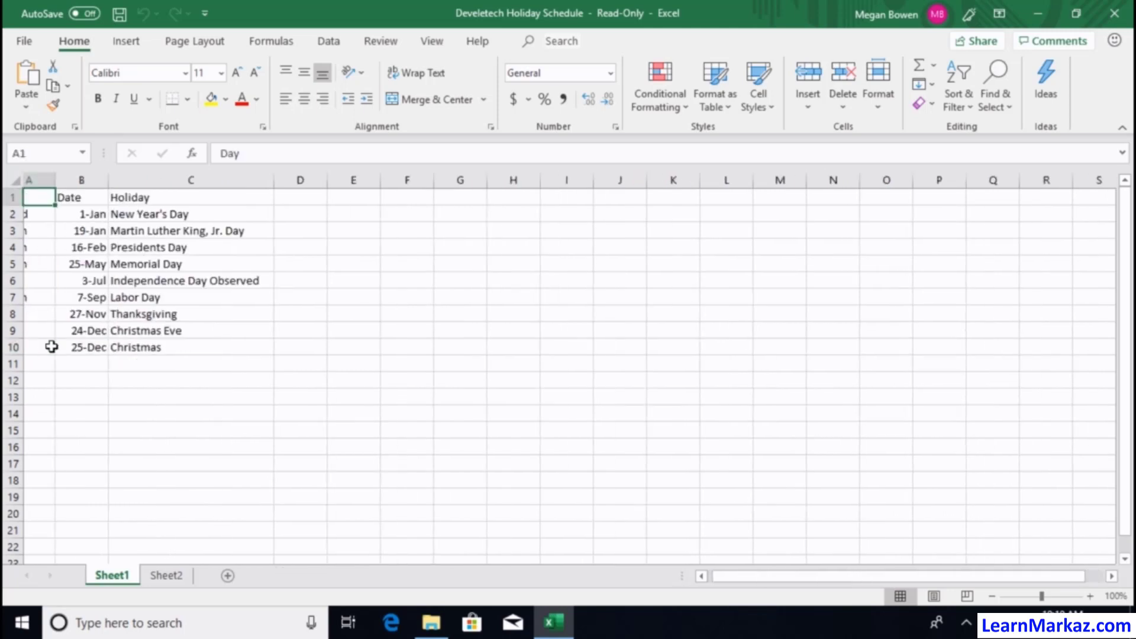